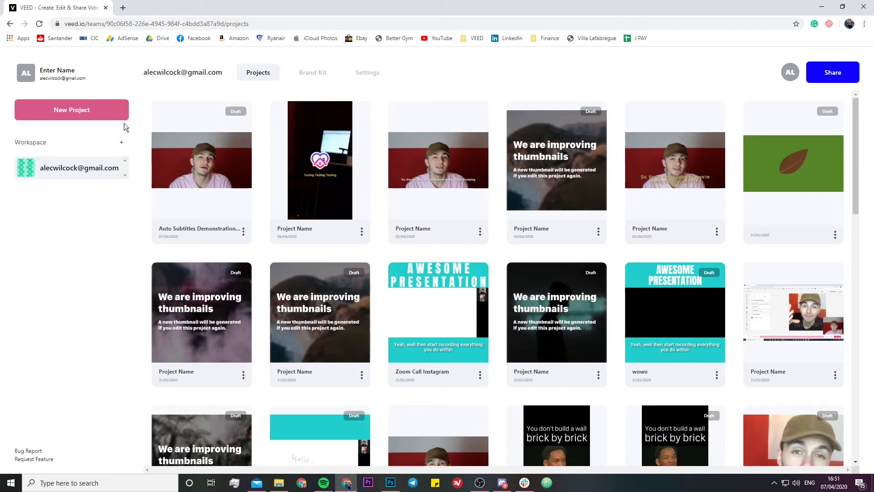
Create a new project and upload the video file Translation Test Video.mp4 from the Translation Test Video folder.
{"action": "left_click", "coordinate": [82, 109]}
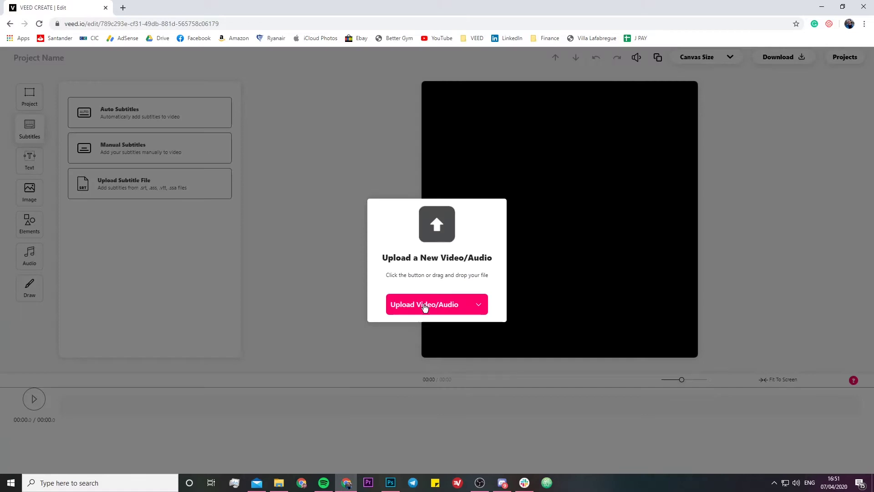
{"action": "left_click", "coordinate": [425, 306]}
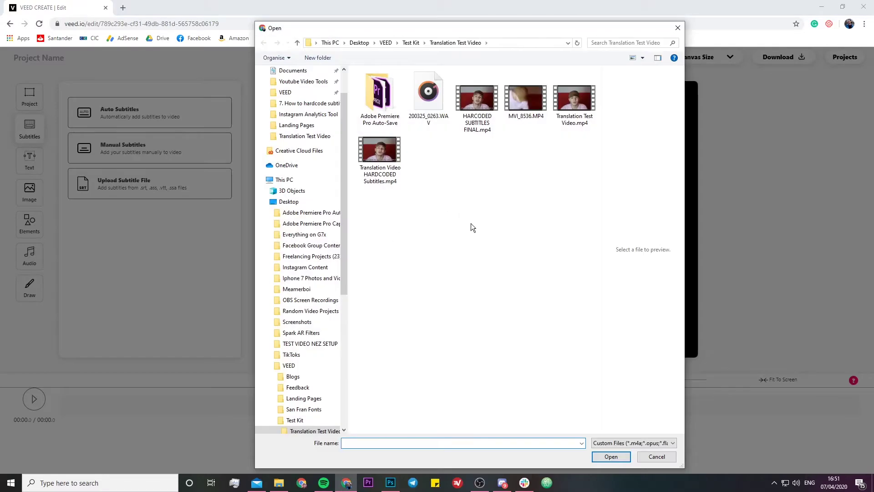
{"action": "left_click", "coordinate": [574, 101]}
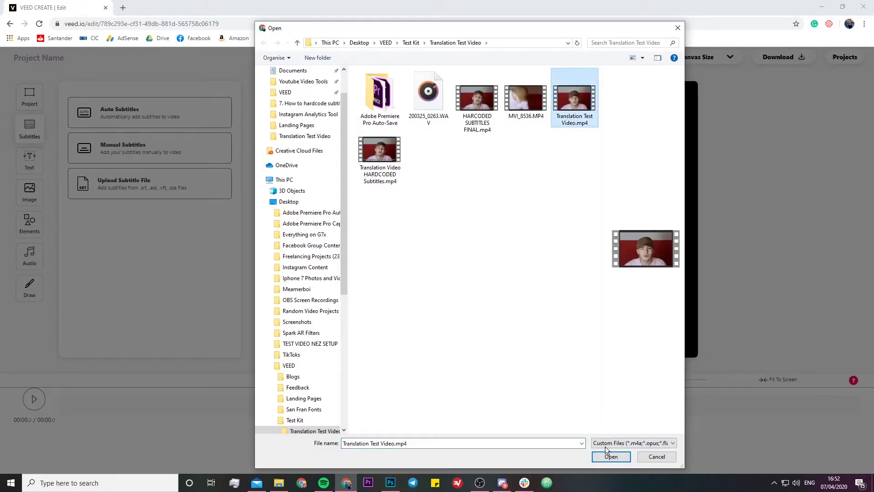
{"action": "left_click", "coordinate": [610, 456]}
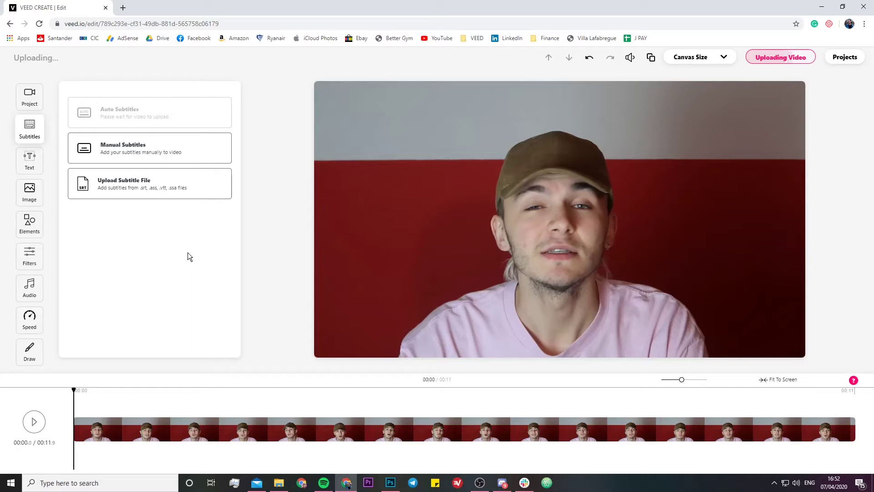
Open the Draw tool for the uploaded video and rename the project as "drawing on video".
{"action": "left_click", "coordinate": [30, 353]}
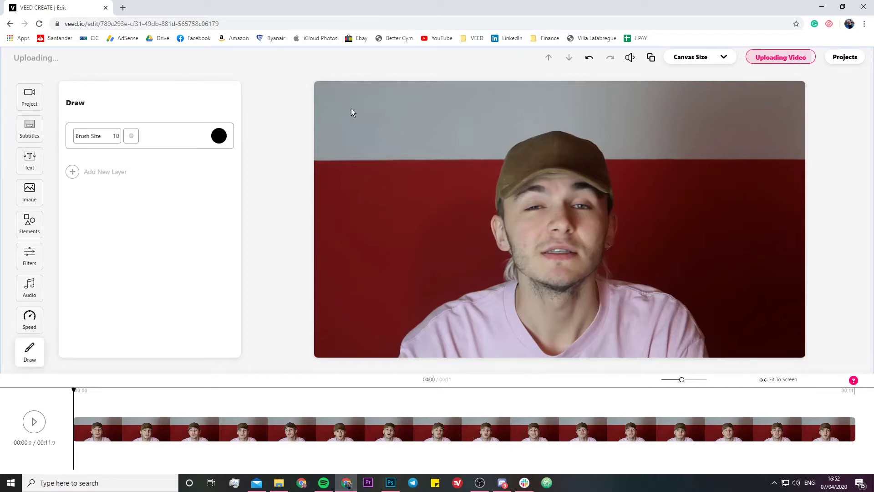
{"action": "left_click", "coordinate": [45, 59]}
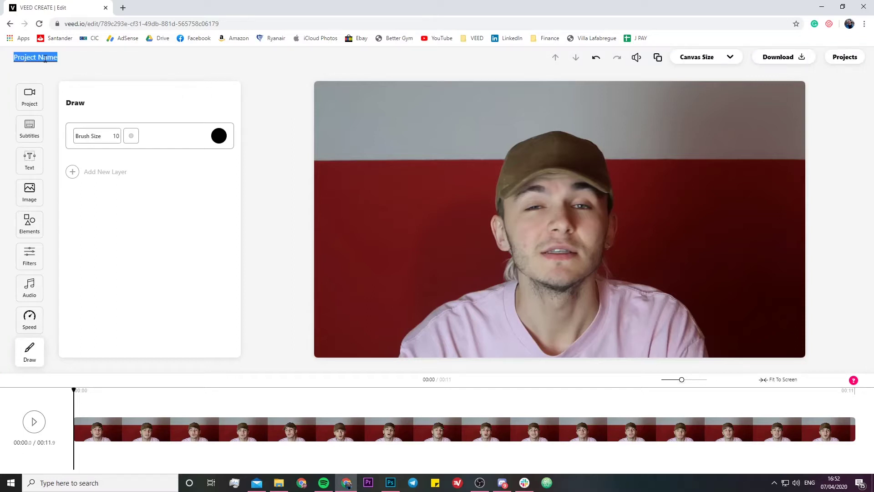
{"action": "type", "text": "drawing on video"}
{"action": "left_click", "coordinate": [189, 246]}
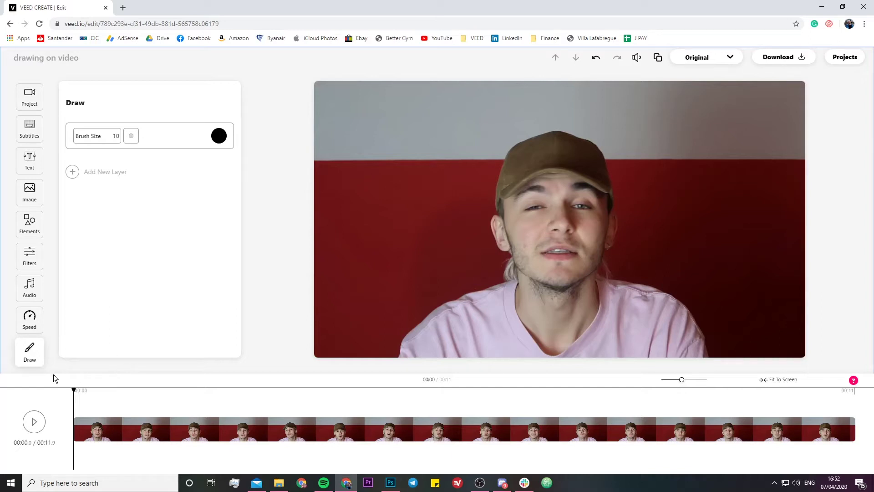
Add a drawing layer and trim it on the timeline to run from 00:01.7 to 00:02.5.
{"action": "left_click", "coordinate": [37, 423]}
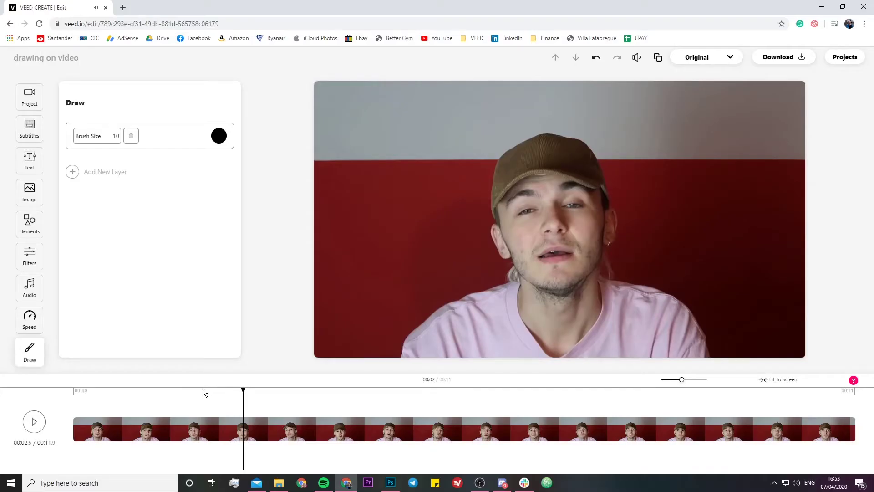
{"action": "left_click", "coordinate": [171, 390]}
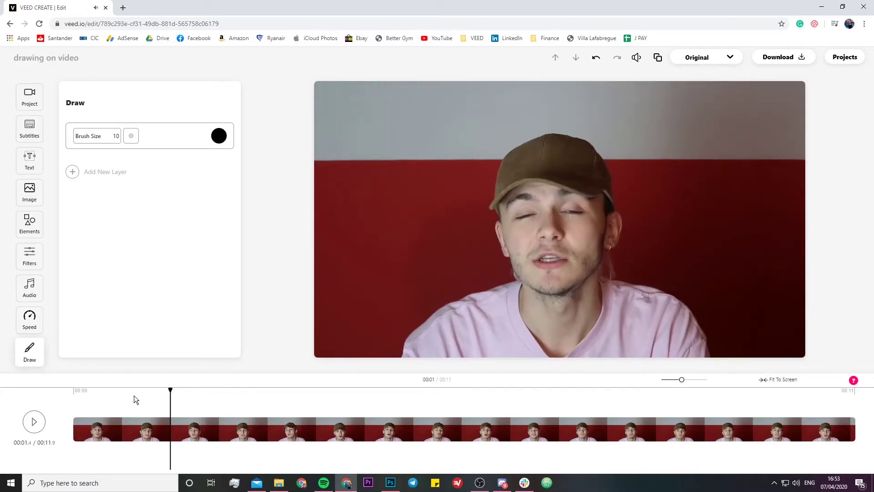
{"action": "left_click", "coordinate": [34, 421]}
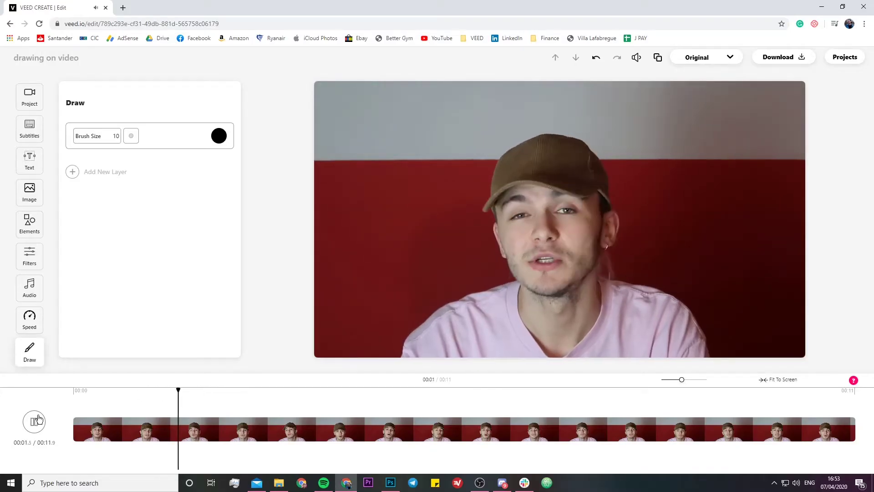
{"action": "left_click_drag", "start_coordinate": [210, 389], "coordinate": [192, 390]}
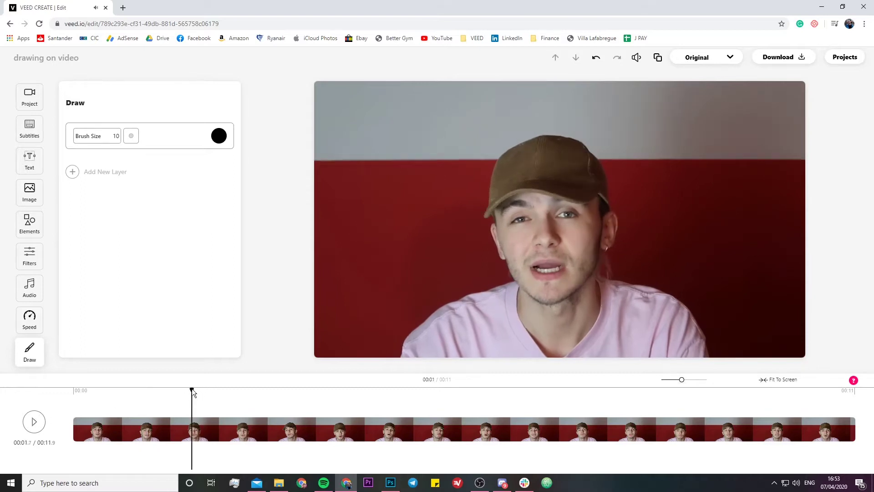
{"action": "left_click", "coordinate": [98, 173]}
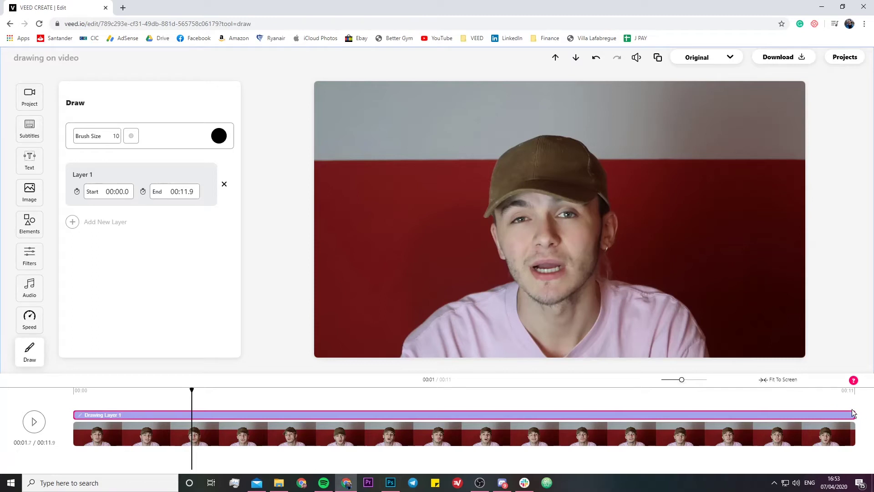
{"action": "left_click_drag", "start_coordinate": [853, 412], "coordinate": [244, 405]}
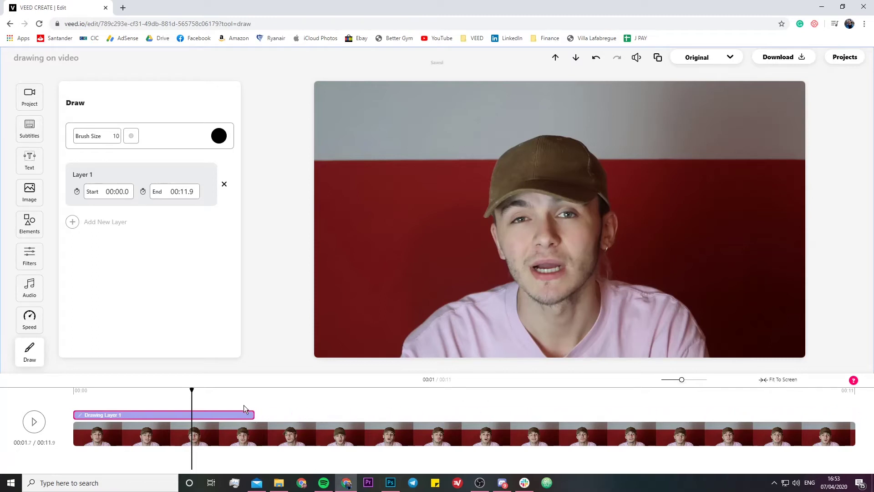
{"action": "left_click_drag", "start_coordinate": [73, 414], "coordinate": [188, 414]}
Set the brush to red #FF1717, switch its tip to the slanted line style, and set the brush size to 12.
{"action": "left_click", "coordinate": [219, 138]}
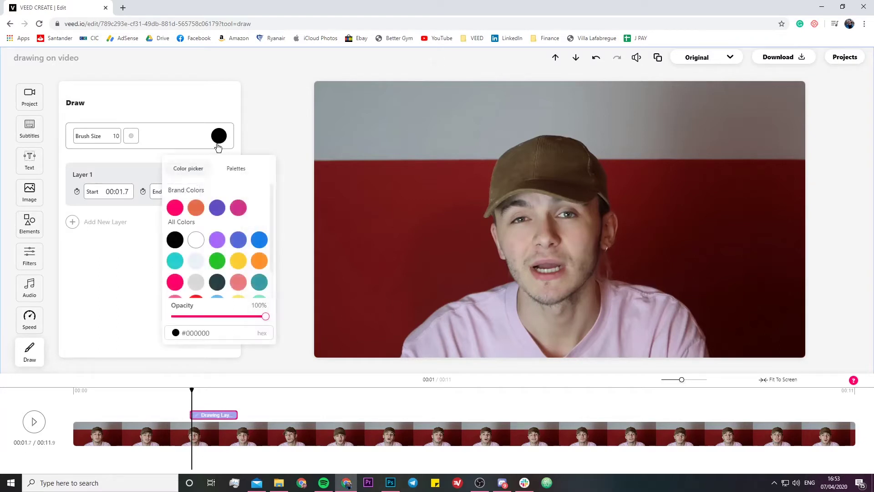
{"action": "scroll", "coordinate": [178, 286], "scroll_direction": "down", "scroll_amount": 1}
{"action": "left_click", "coordinate": [196, 274]}
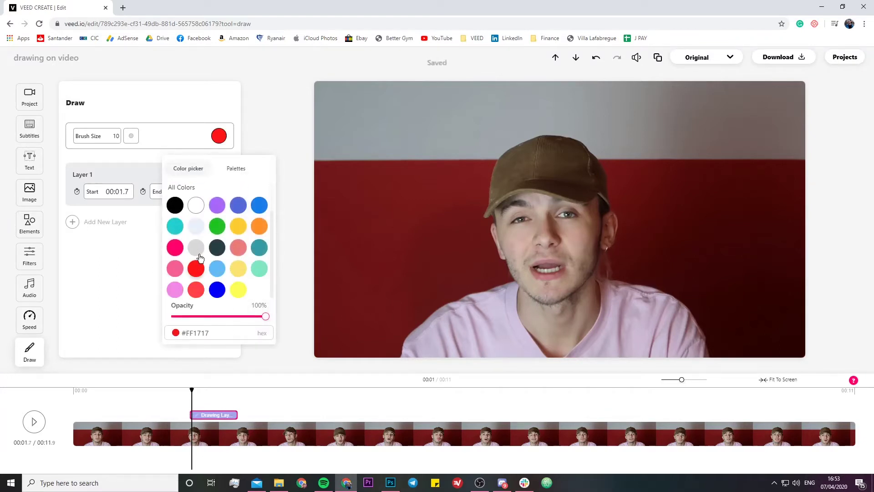
{"action": "left_click", "coordinate": [133, 138]}
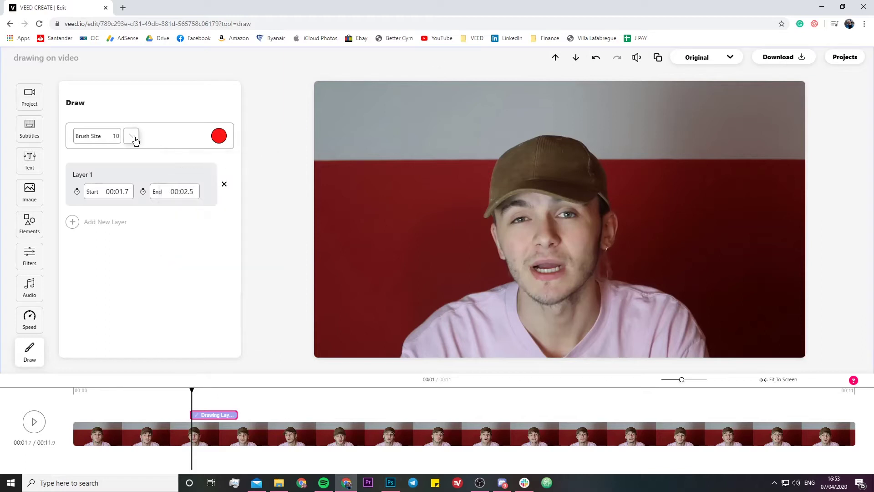
{"action": "double_click", "coordinate": [116, 136]}
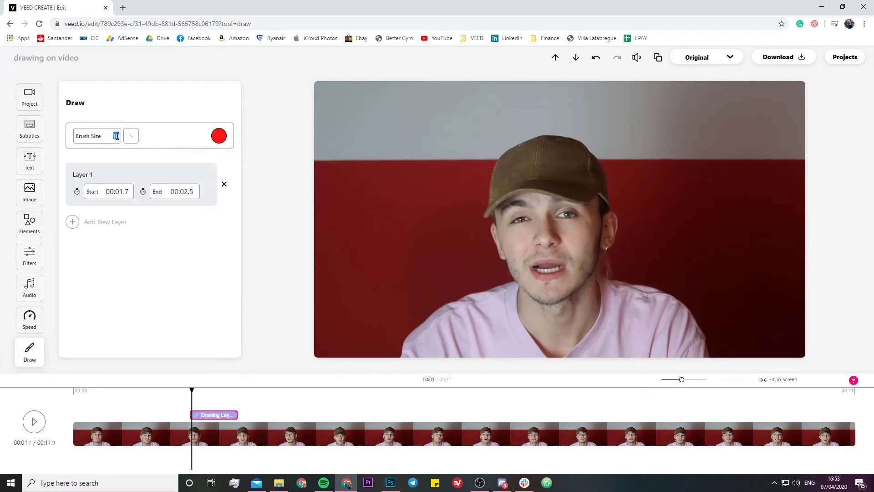
{"action": "double_click", "coordinate": [139, 136]}
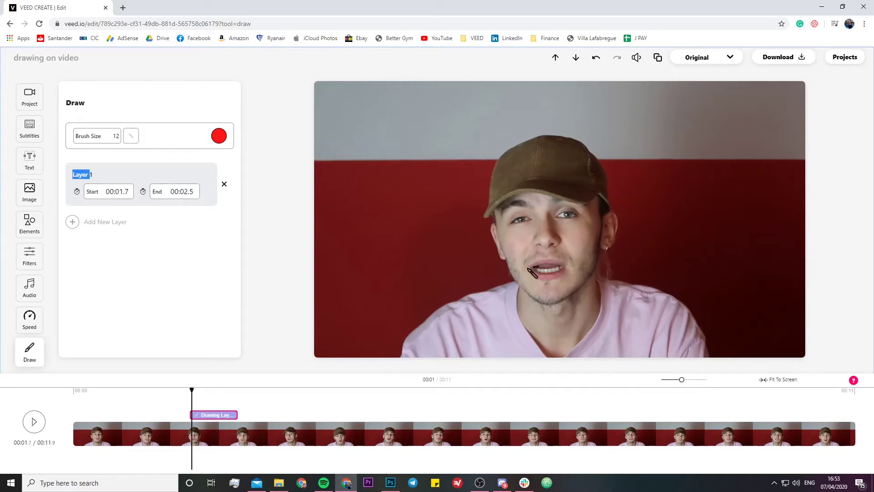
Scribble a dense red burst of strokes over the speaker's mouth on the first layer and play it back.
{"action": "mouse_move", "coordinate": [520, 276]}
{"action": "left_mouse_down"}
{"action": "mouse_move", "coordinate": [542, 256]}
{"action": "mouse_move", "coordinate": [511, 277]}
{"action": "mouse_move", "coordinate": [558, 274]}
{"action": "mouse_move", "coordinate": [543, 265]}
{"action": "mouse_move", "coordinate": [555, 261]}
{"action": "mouse_move", "coordinate": [573, 286]}
{"action": "mouse_move", "coordinate": [534, 249]}
{"action": "mouse_move", "coordinate": [533, 264]}
{"action": "mouse_move", "coordinate": [561, 281]}
{"action": "mouse_move", "coordinate": [497, 269]}
{"action": "mouse_move", "coordinate": [547, 268]}
{"action": "left_mouse_up"}
{"action": "left_click_drag", "start_coordinate": [487, 234], "coordinate": [643, 305]}
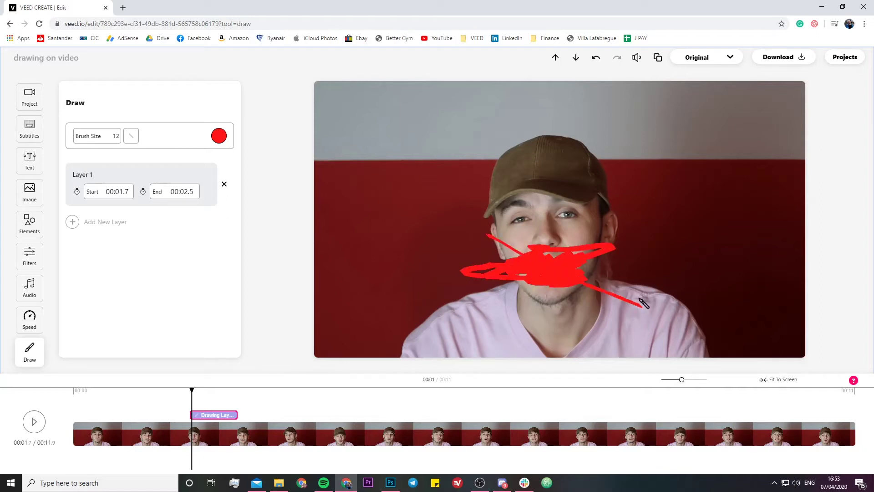
{"action": "left_click_drag", "start_coordinate": [606, 233], "coordinate": [511, 300]}
{"action": "mouse_move", "coordinate": [481, 253]}
{"action": "left_mouse_down"}
{"action": "mouse_move", "coordinate": [620, 304]}
{"action": "mouse_move", "coordinate": [595, 270]}
{"action": "mouse_move", "coordinate": [452, 288]}
{"action": "mouse_move", "coordinate": [490, 303]}
{"action": "mouse_move", "coordinate": [556, 233]}
{"action": "mouse_move", "coordinate": [533, 235]}
{"action": "mouse_move", "coordinate": [600, 359]}
{"action": "mouse_move", "coordinate": [552, 261]}
{"action": "mouse_move", "coordinate": [566, 240]}
{"action": "mouse_move", "coordinate": [529, 318]}
{"action": "left_mouse_up"}
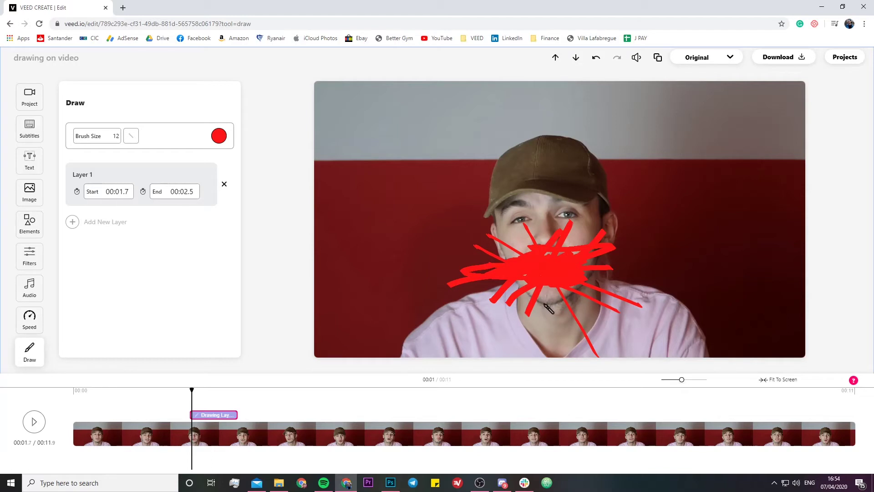
{"action": "left_click", "coordinate": [148, 390]}
{"action": "left_click", "coordinate": [35, 420]}
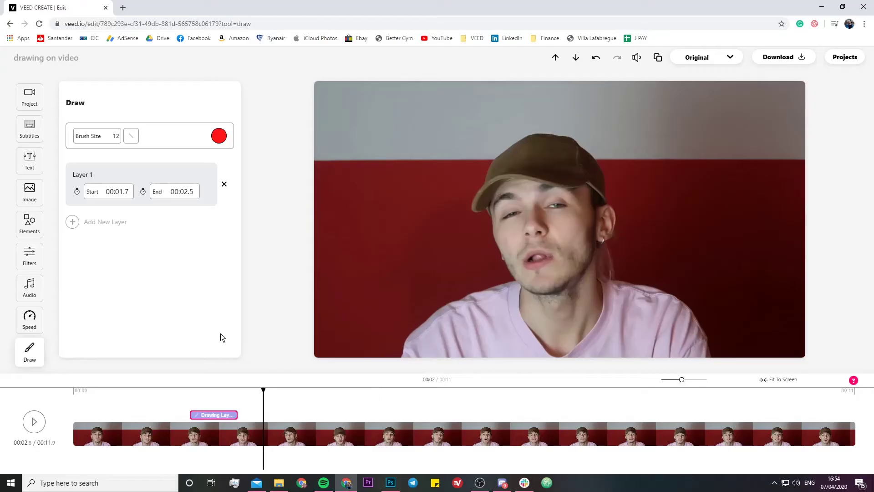
Add a second drawing layer and place it on the timeline from 00:03.6 to 00:04.1.
{"action": "left_click", "coordinate": [73, 222]}
{"action": "left_click_drag", "start_coordinate": [266, 419], "coordinate": [379, 420]}
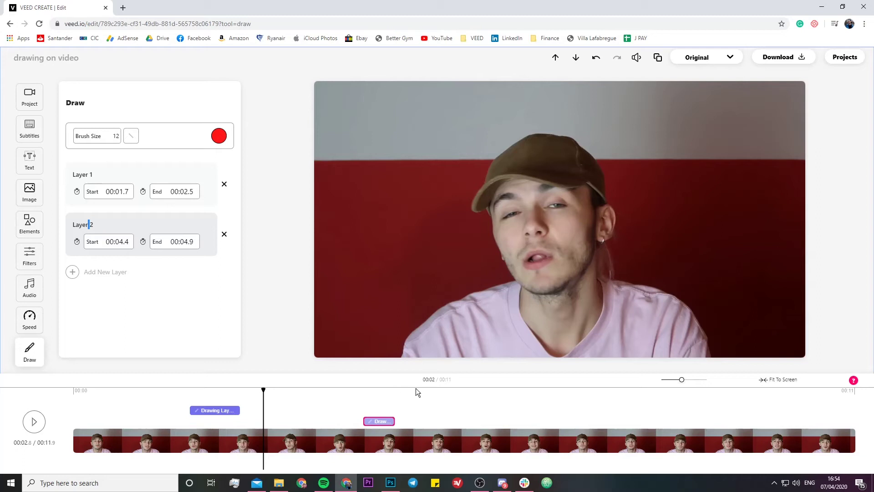
{"action": "left_click", "coordinate": [407, 389]}
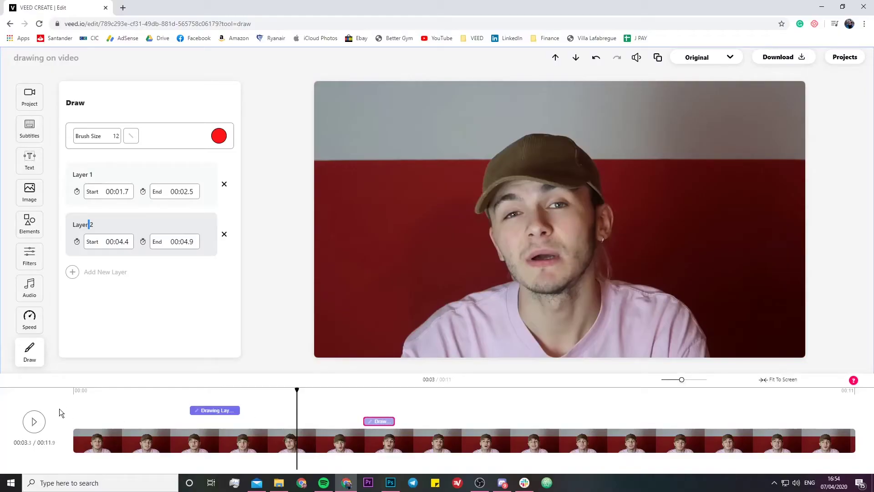
{"action": "left_click", "coordinate": [41, 422]}
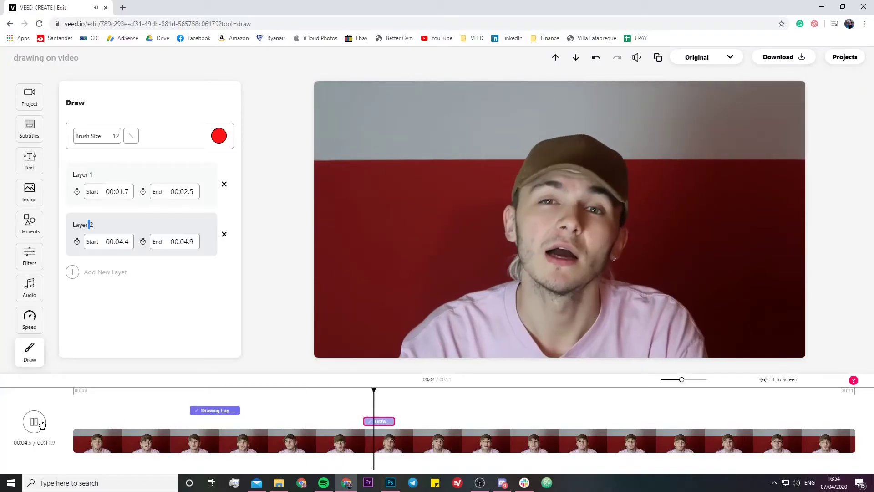
{"action": "left_click", "coordinate": [314, 390]}
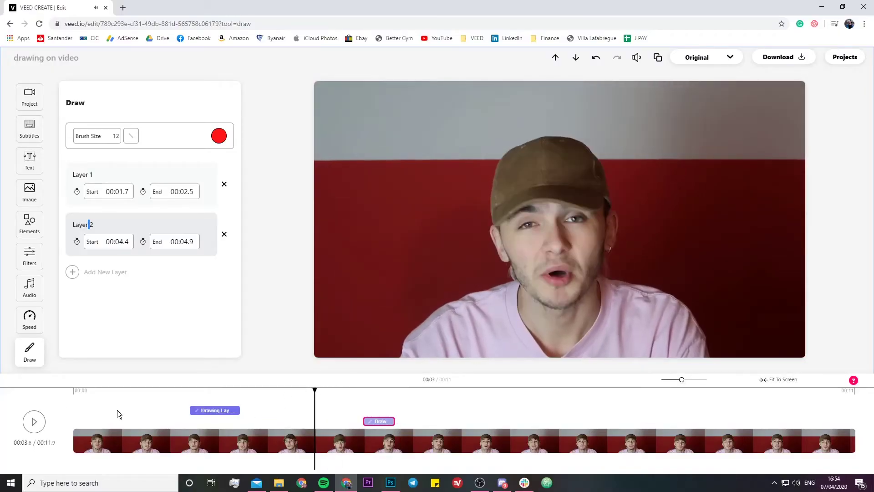
{"action": "left_click", "coordinate": [37, 423]}
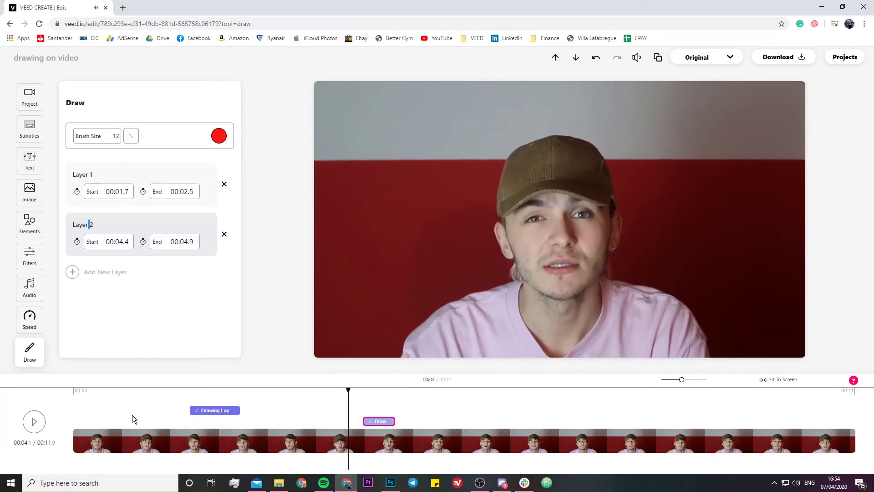
{"action": "left_click", "coordinate": [318, 391]}
{"action": "left_click_drag", "start_coordinate": [376, 421], "coordinate": [327, 421]}
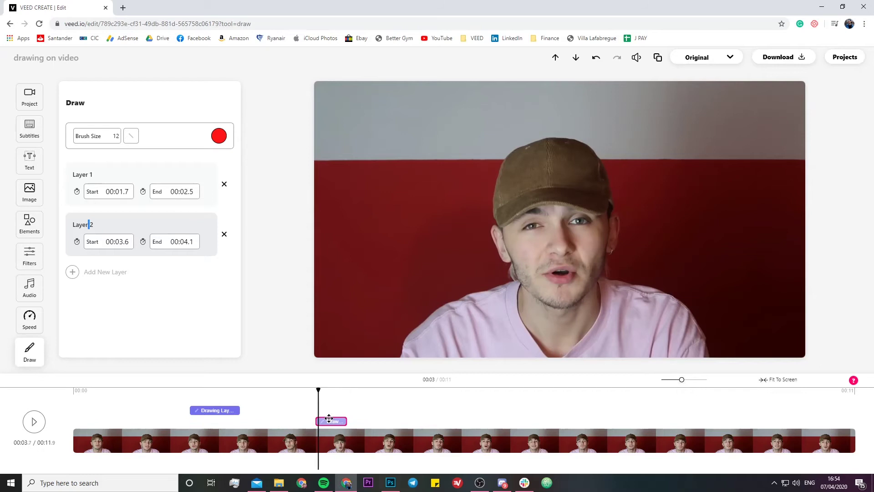
Handwrite "podcast" in red across the wall above the speaker's head on the second layer and play it back.
{"action": "mouse_move", "coordinate": [342, 102]}
{"action": "left_mouse_down"}
{"action": "mouse_move", "coordinate": [348, 190]}
{"action": "mouse_move", "coordinate": [365, 106]}
{"action": "mouse_move", "coordinate": [382, 120]}
{"action": "mouse_move", "coordinate": [347, 141]}
{"action": "left_mouse_up"}
{"action": "mouse_move", "coordinate": [425, 111]}
{"action": "left_mouse_down"}
{"action": "mouse_move", "coordinate": [401, 118]}
{"action": "mouse_move", "coordinate": [396, 145]}
{"action": "mouse_move", "coordinate": [426, 136]}
{"action": "mouse_move", "coordinate": [419, 114]}
{"action": "mouse_move", "coordinate": [442, 123]}
{"action": "mouse_move", "coordinate": [444, 145]}
{"action": "mouse_move", "coordinate": [458, 124]}
{"action": "mouse_move", "coordinate": [459, 91]}
{"action": "mouse_move", "coordinate": [457, 145]}
{"action": "left_mouse_up"}
{"action": "mouse_move", "coordinate": [496, 112]}
{"action": "left_mouse_down"}
{"action": "mouse_move", "coordinate": [473, 136]}
{"action": "mouse_move", "coordinate": [498, 145]}
{"action": "left_mouse_up"}
{"action": "mouse_move", "coordinate": [545, 116]}
{"action": "left_mouse_down"}
{"action": "mouse_move", "coordinate": [522, 114]}
{"action": "mouse_move", "coordinate": [510, 138]}
{"action": "mouse_move", "coordinate": [533, 139]}
{"action": "mouse_move", "coordinate": [545, 119]}
{"action": "mouse_move", "coordinate": [548, 146]}
{"action": "mouse_move", "coordinate": [570, 142]}
{"action": "mouse_move", "coordinate": [560, 123]}
{"action": "mouse_move", "coordinate": [570, 111]}
{"action": "mouse_move", "coordinate": [591, 140]}
{"action": "mouse_move", "coordinate": [599, 110]}
{"action": "left_mouse_up"}
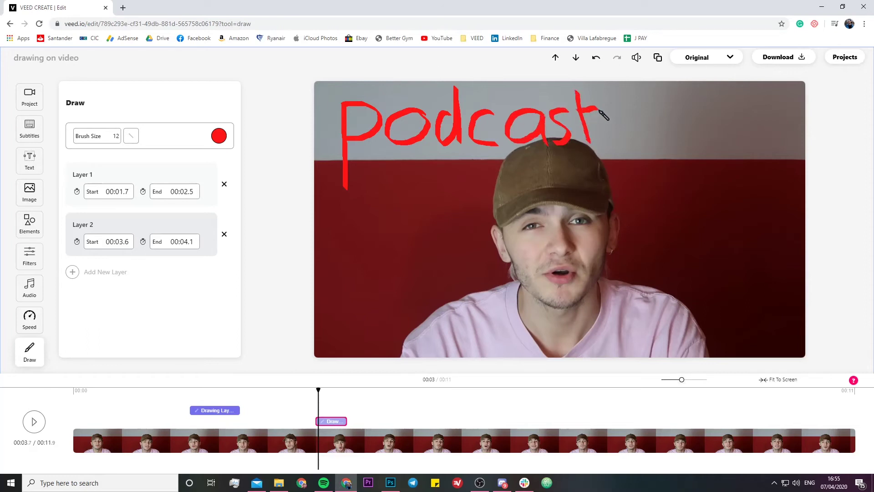
{"action": "left_click", "coordinate": [291, 395]}
{"action": "left_click", "coordinate": [33, 425]}
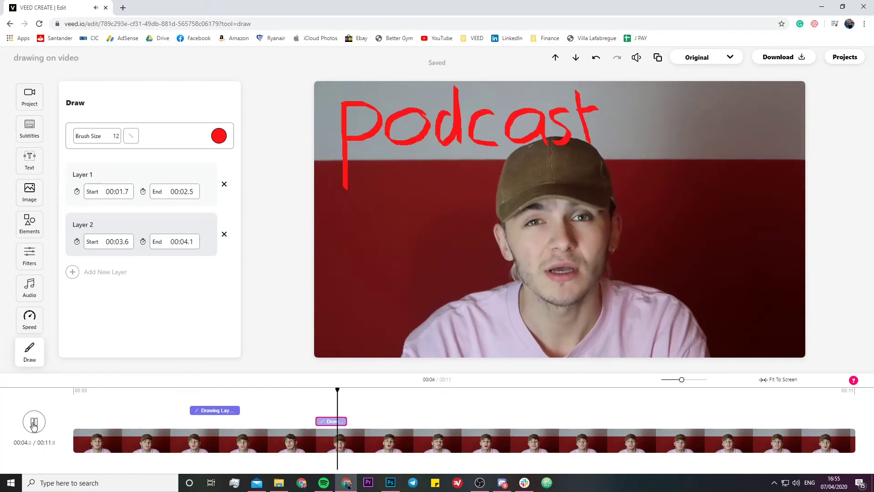
{"action": "left_click", "coordinate": [323, 424]}
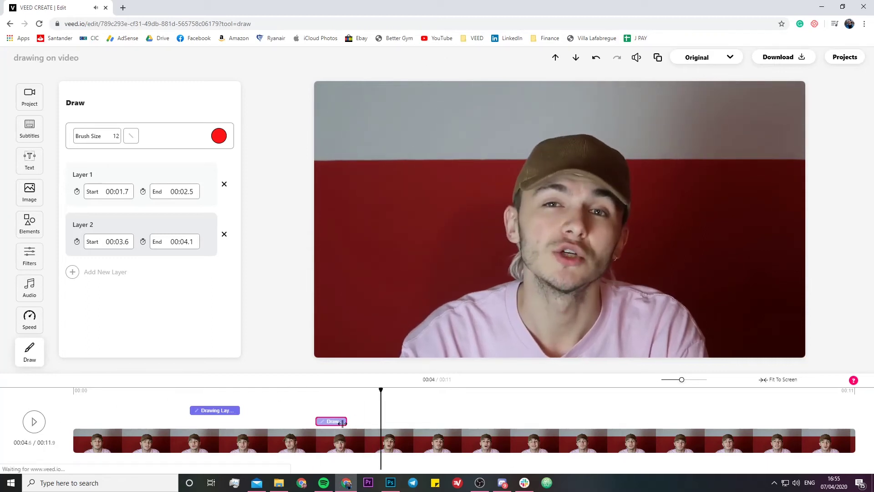
Extend the end of the second drawing layer on the timeline and replay that section.
{"action": "left_click_drag", "start_coordinate": [346, 421], "coordinate": [384, 421]}
{"action": "left_click", "coordinate": [321, 393]}
{"action": "left_click", "coordinate": [34, 421]}
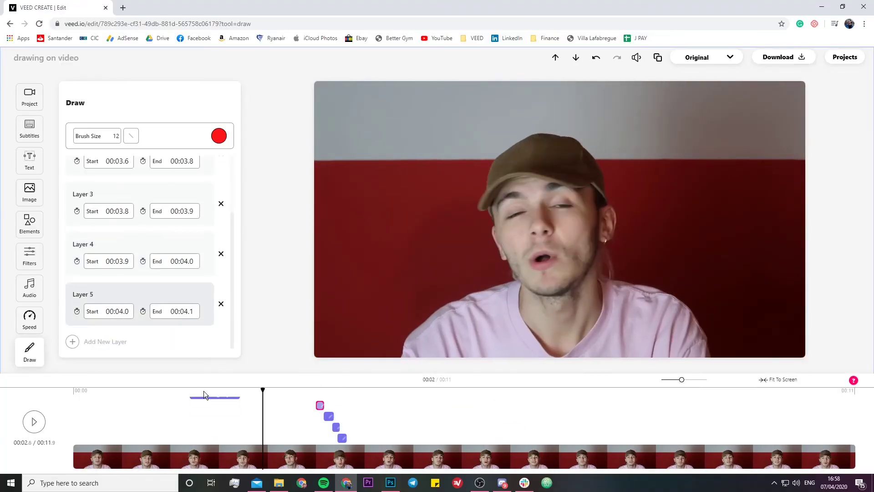
Play the video from about 00:00.9 to review the drawing layers, and look at the brush colour options.
{"action": "left_click", "coordinate": [138, 391]}
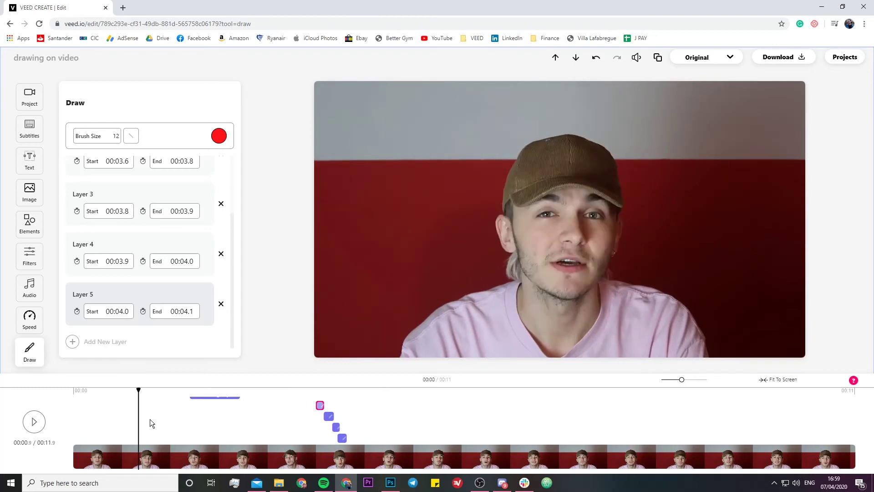
{"action": "key", "text": "space"}
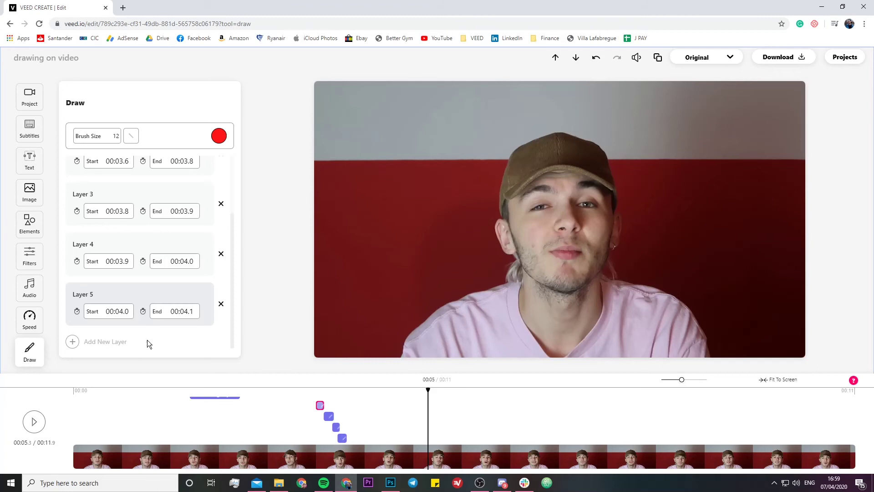
{"action": "left_click", "coordinate": [220, 137]}
{"action": "left_click", "coordinate": [221, 137]}
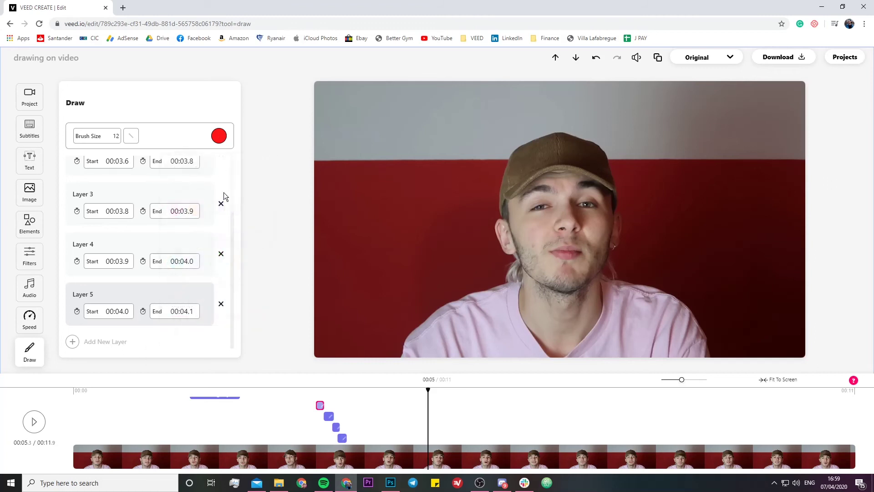